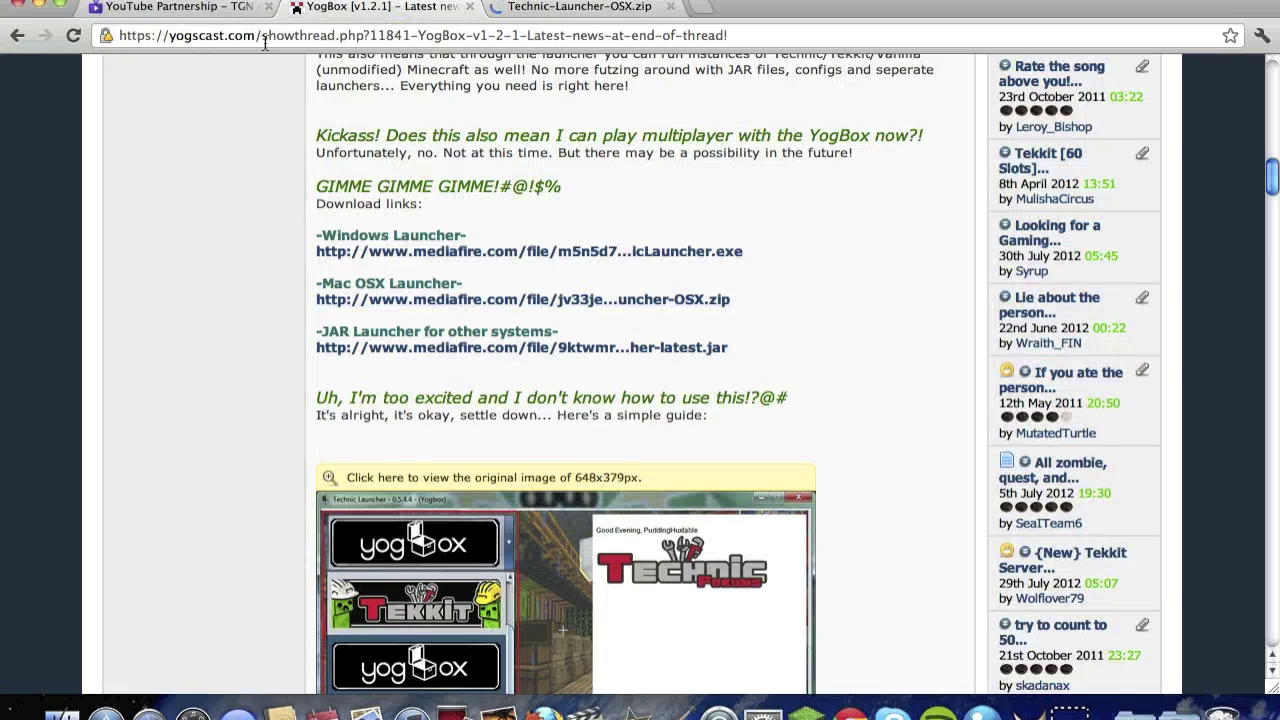
# Step: Bring up the MediaFire download page for Technic-Launcher-OSX.zip in its browser tab
pyautogui.click(572, 10)
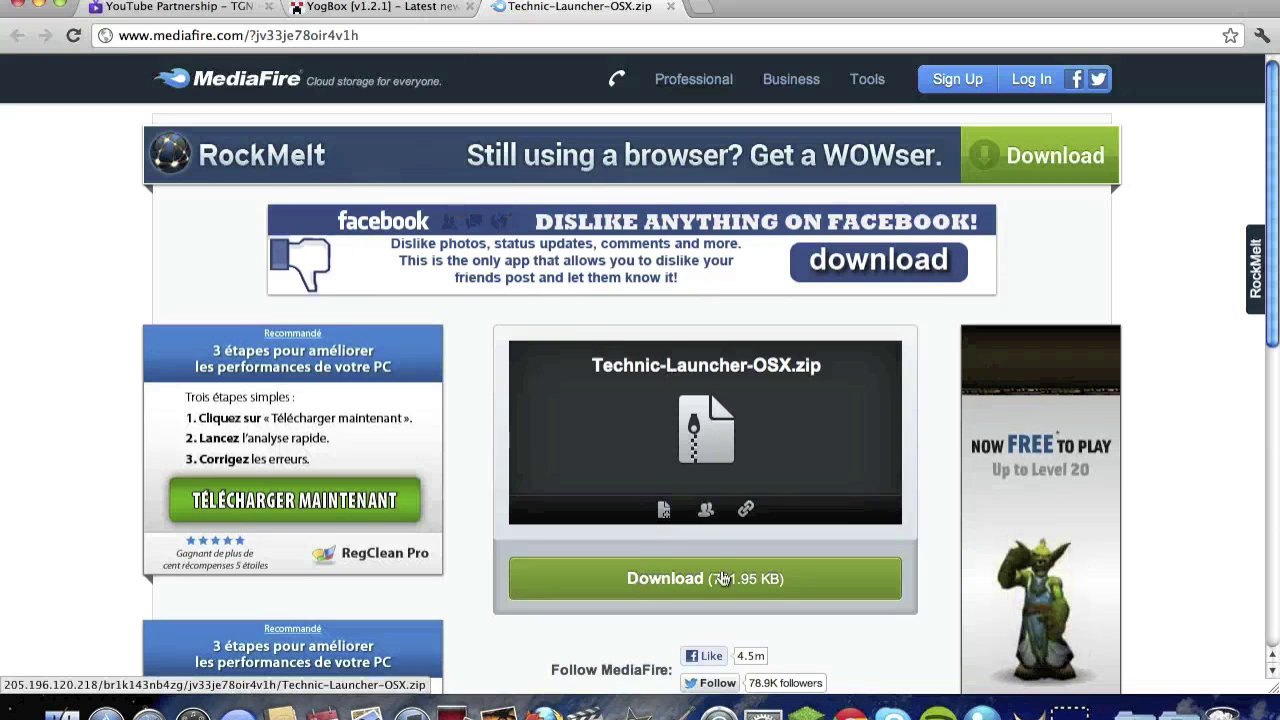
# Step: Download the 791.95 KB Technic-Launcher-OSX.zip from MediaFire and drag the launcher app out of Downloads
pyautogui.click(385, 7)
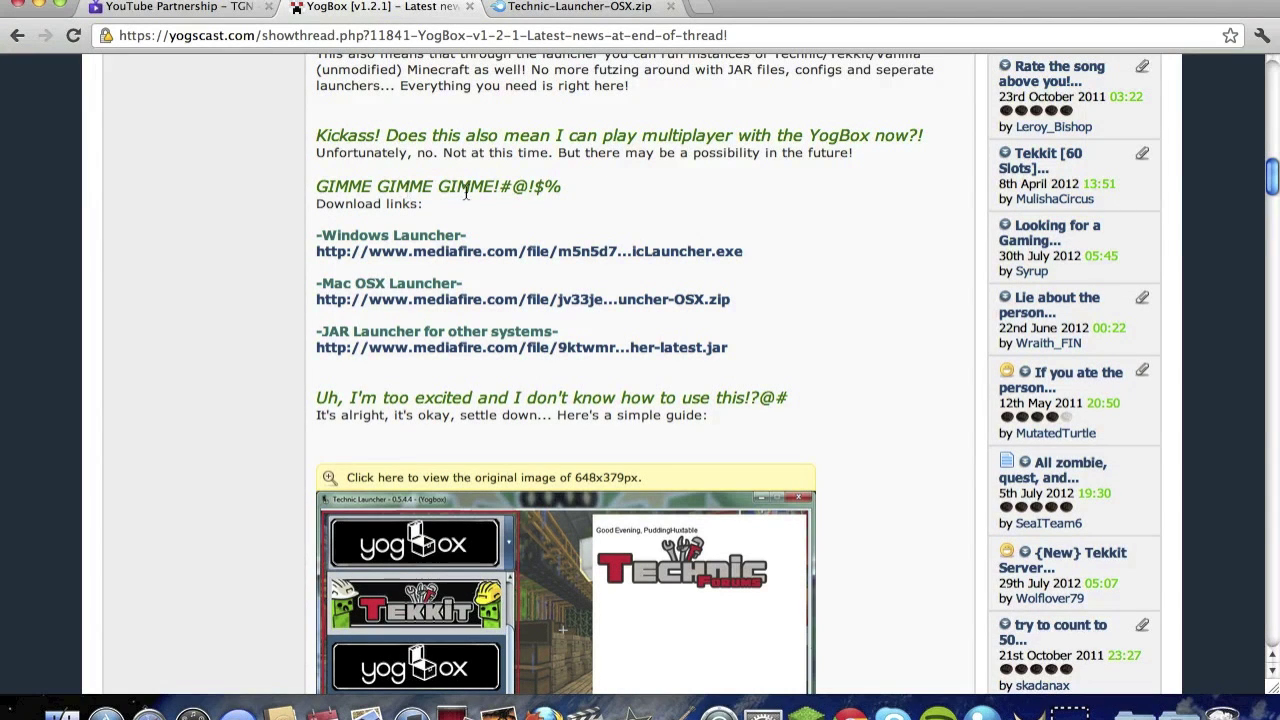
pyautogui.click(570, 7)
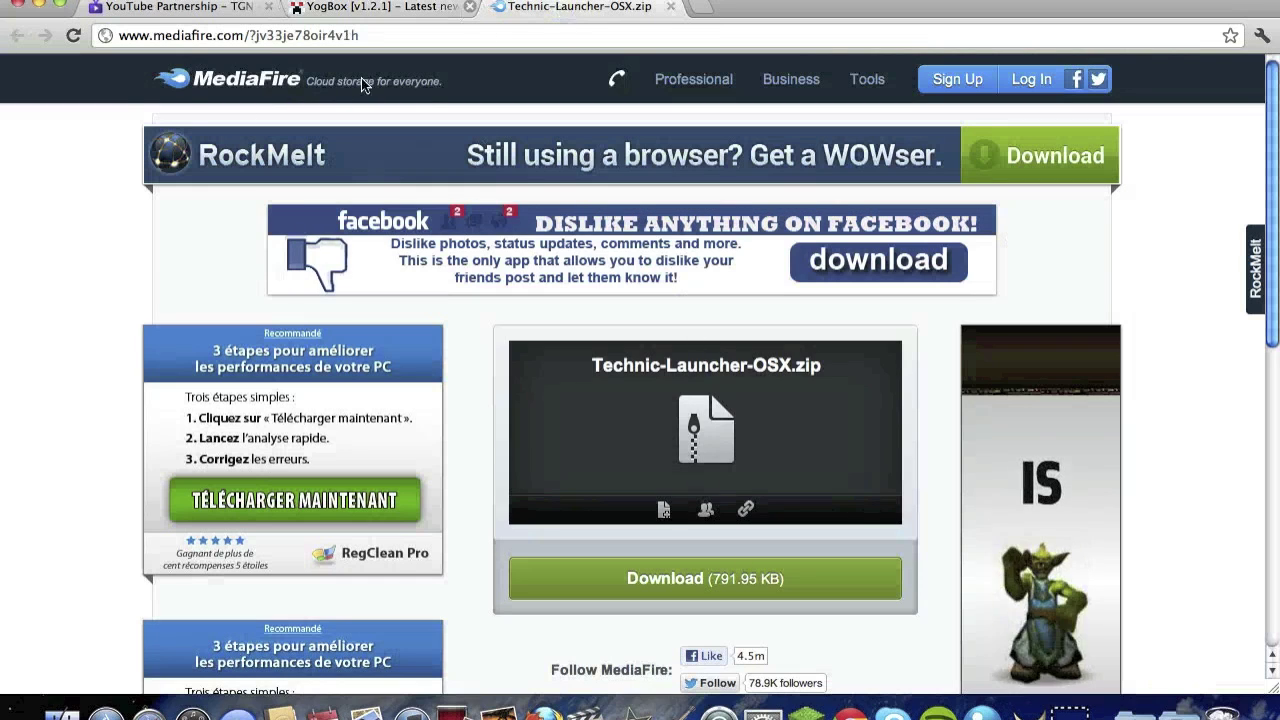
pyautogui.click(737, 573)
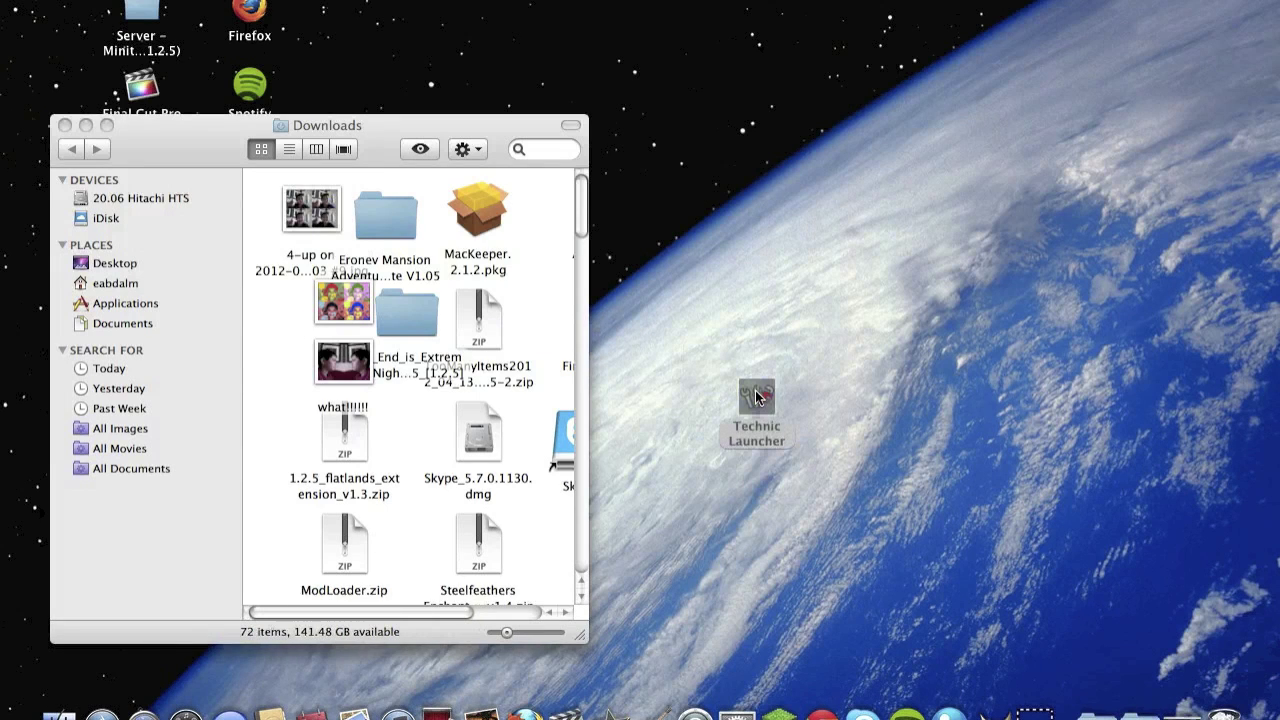
pyautogui.moveTo(757, 440)
pyautogui.mouseDown()
pyautogui.moveTo(757, 635)
pyautogui.moveTo(740, 705)
pyautogui.mouseUp()
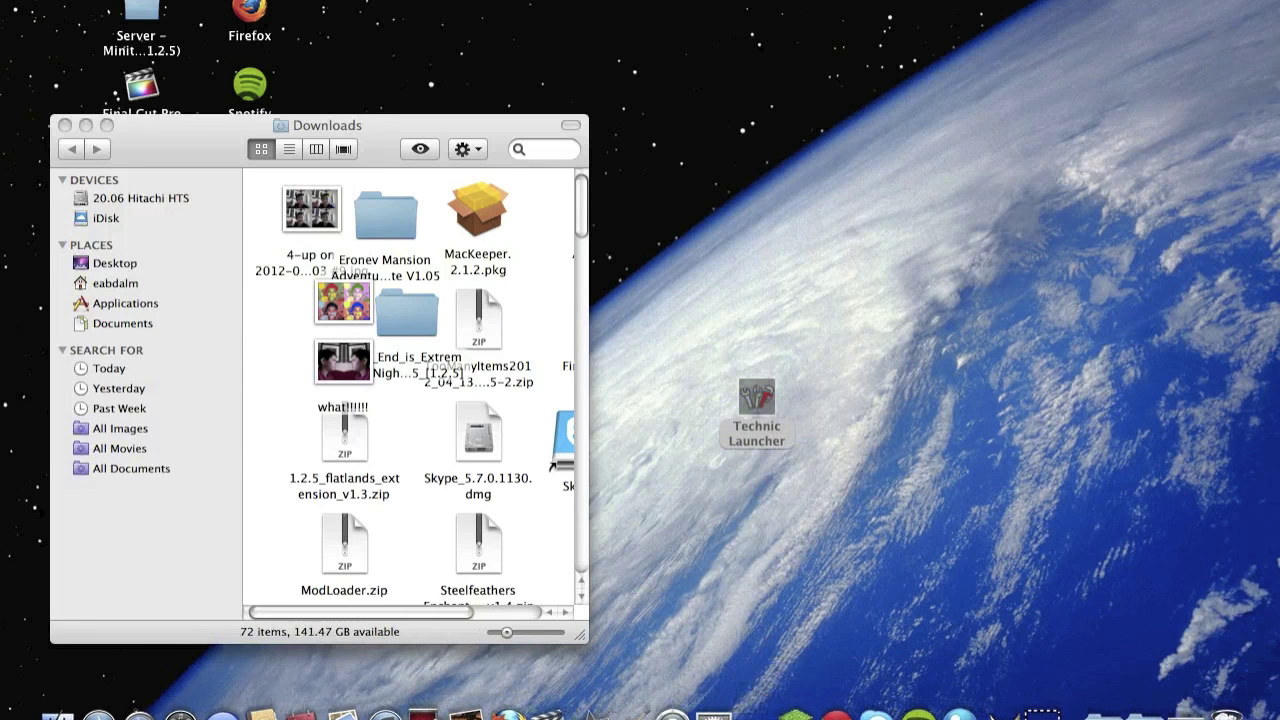
# Step: Place Technic Launcher beside Google Chrome on the desktop, then launch it and confirm opening
pyautogui.click(65, 125)
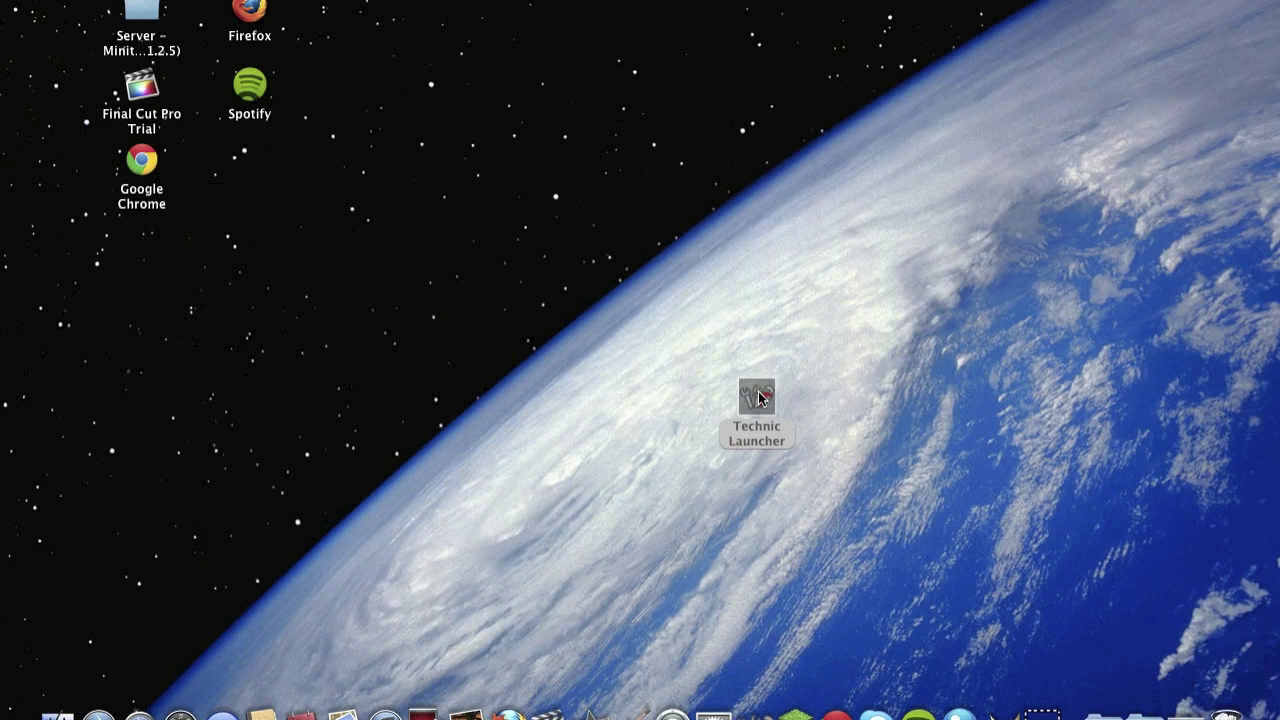
pyautogui.moveTo(760, 398)
pyautogui.mouseDown()
pyautogui.moveTo(1068, 560)
pyautogui.moveTo(800, 543)
pyautogui.moveTo(420, 288)
pyautogui.moveTo(225, 122)
pyautogui.mouseUp()
pyautogui.click(850, 576)
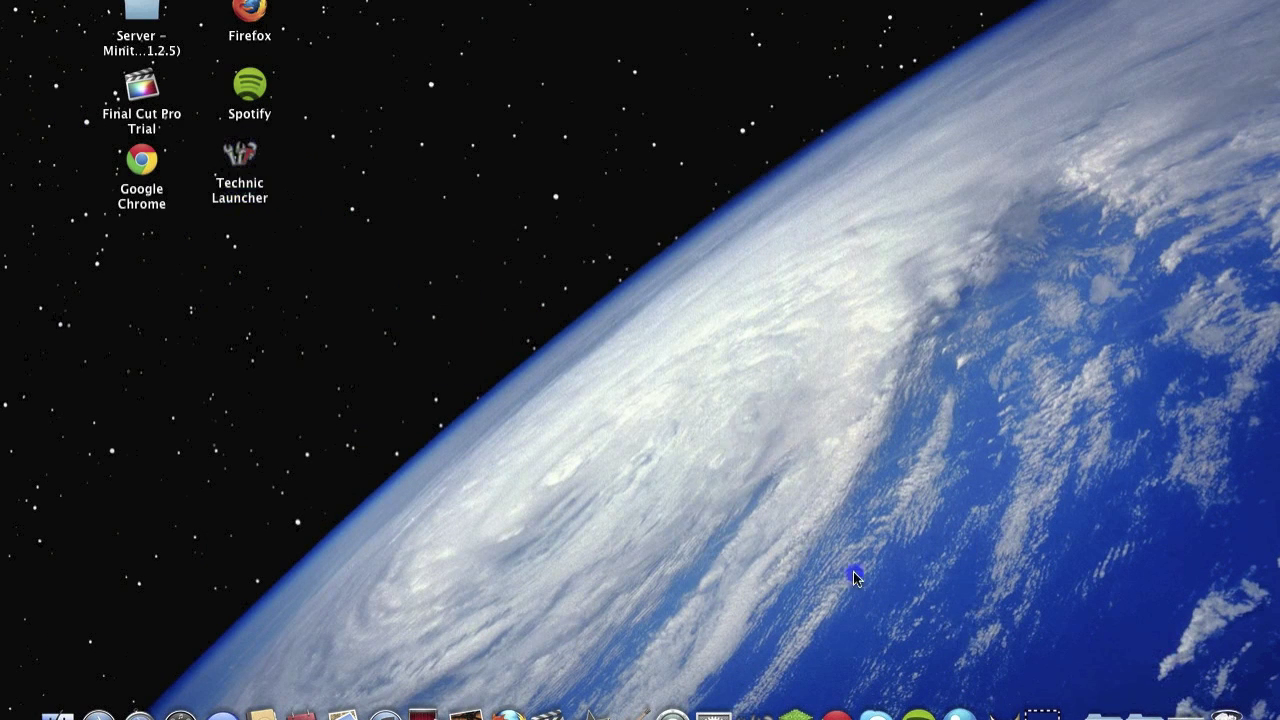
pyautogui.click(740, 712)
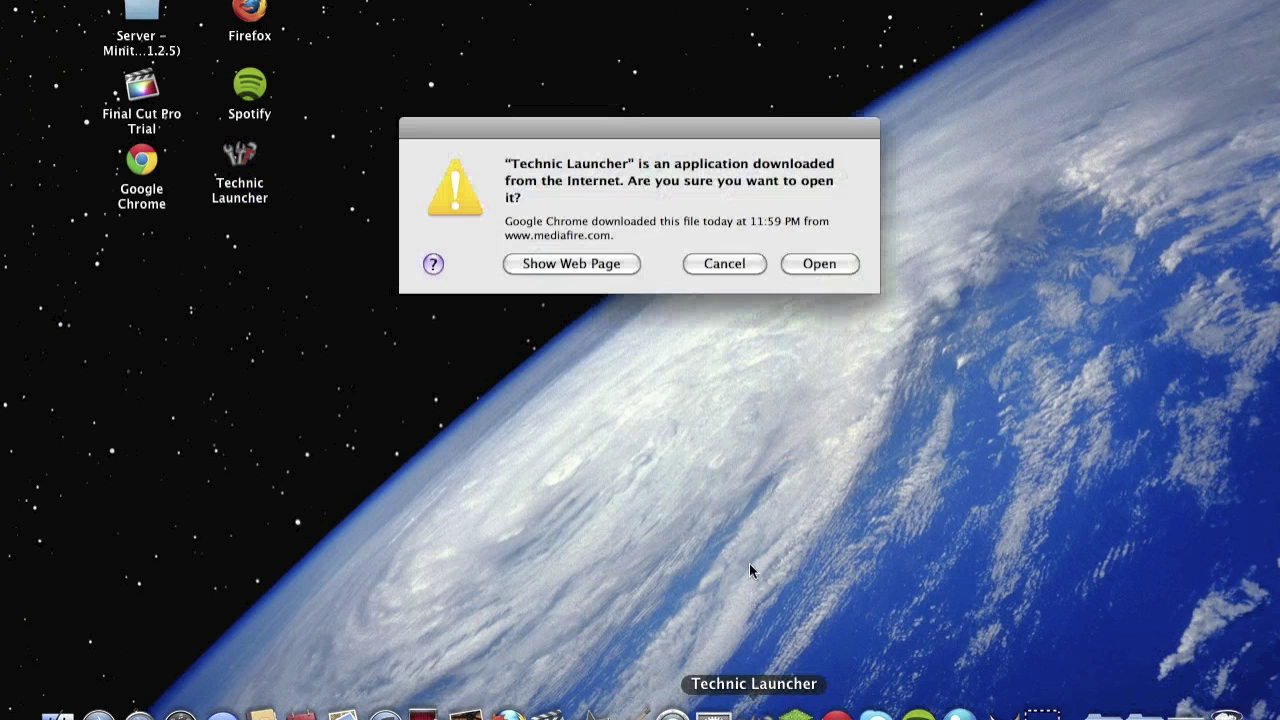
pyautogui.click(808, 262)
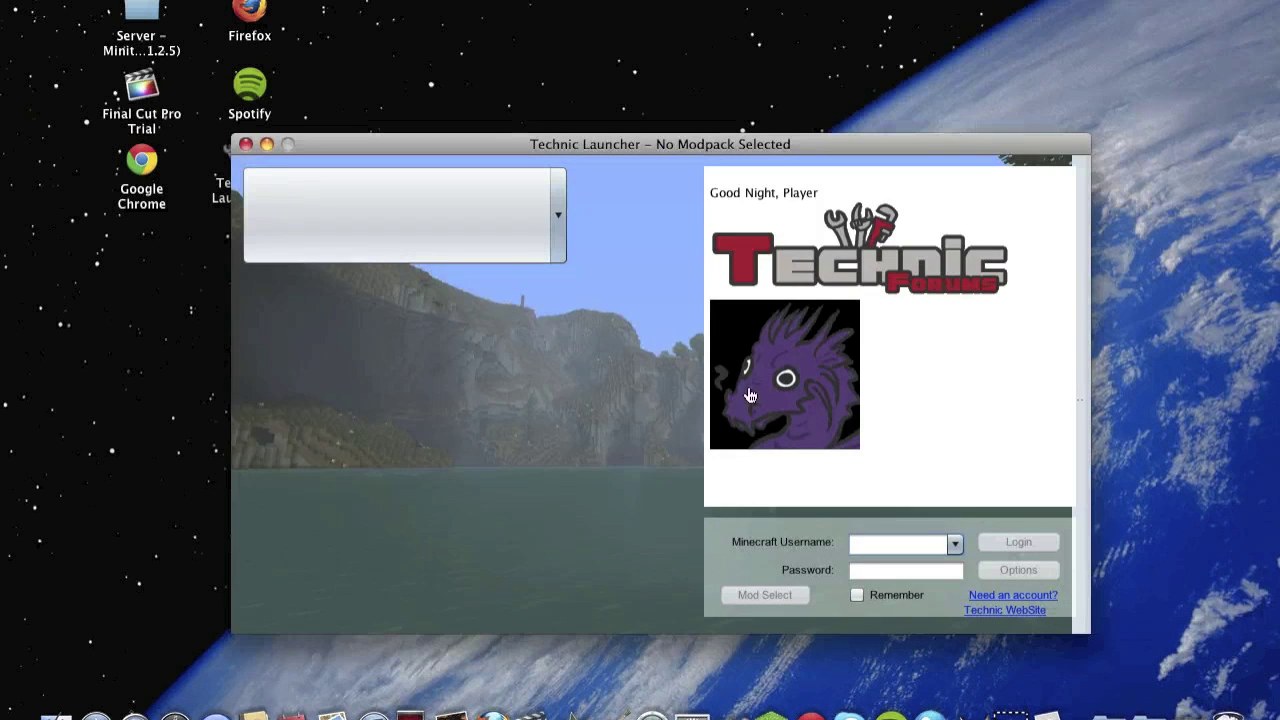
# Step: Enter the Minecraft account username and password in Technic Launcher
pyautogui.click(894, 545)
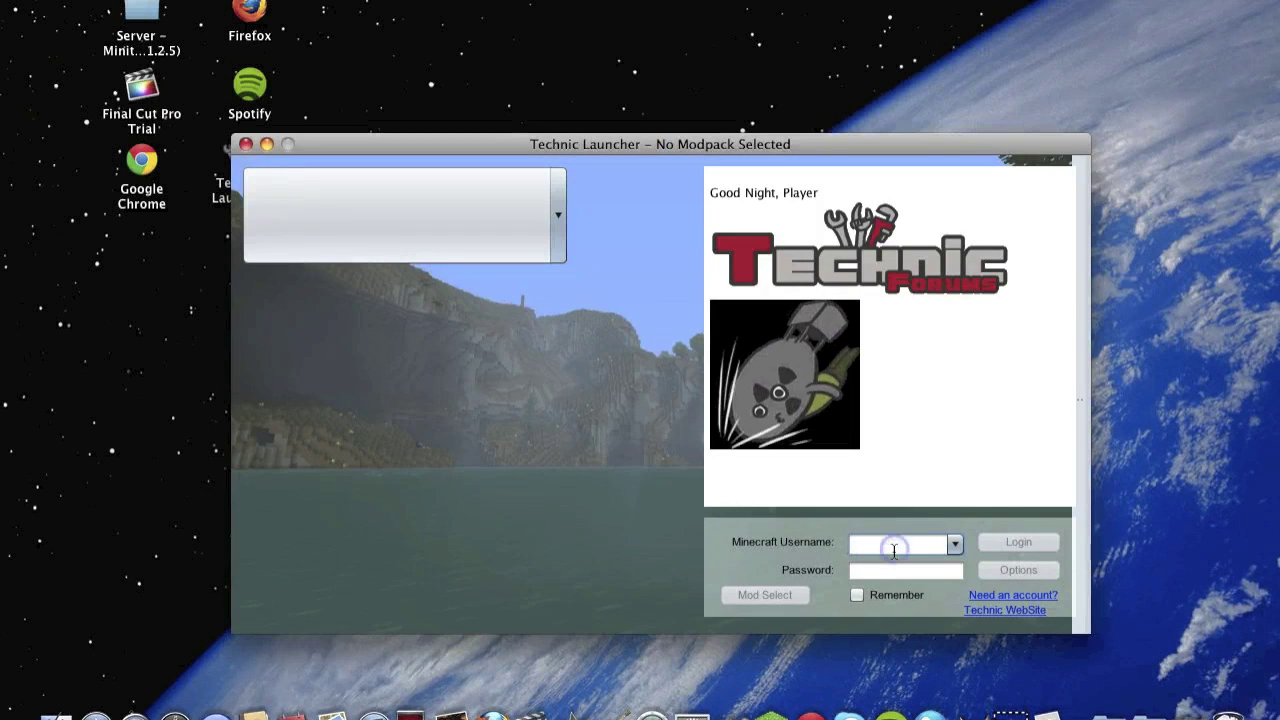
pyautogui.write('ob')
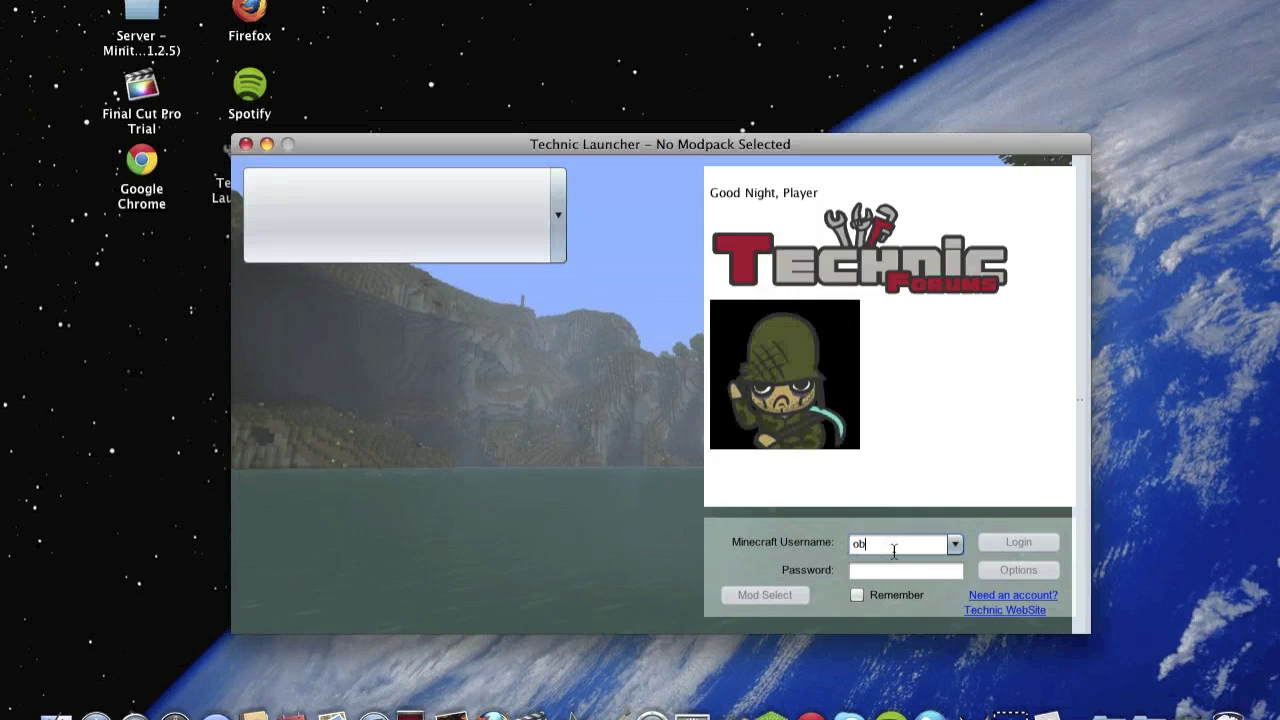
pyautogui.write('eecool')
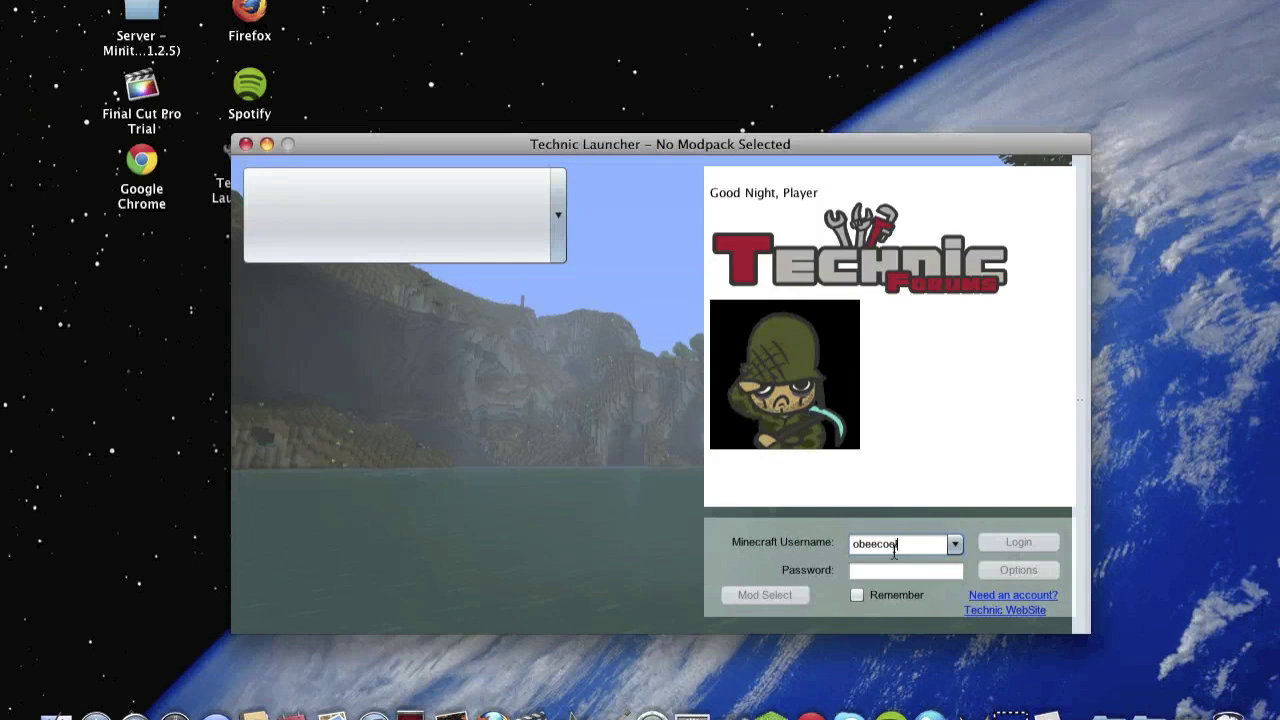
pyautogui.click(898, 563)
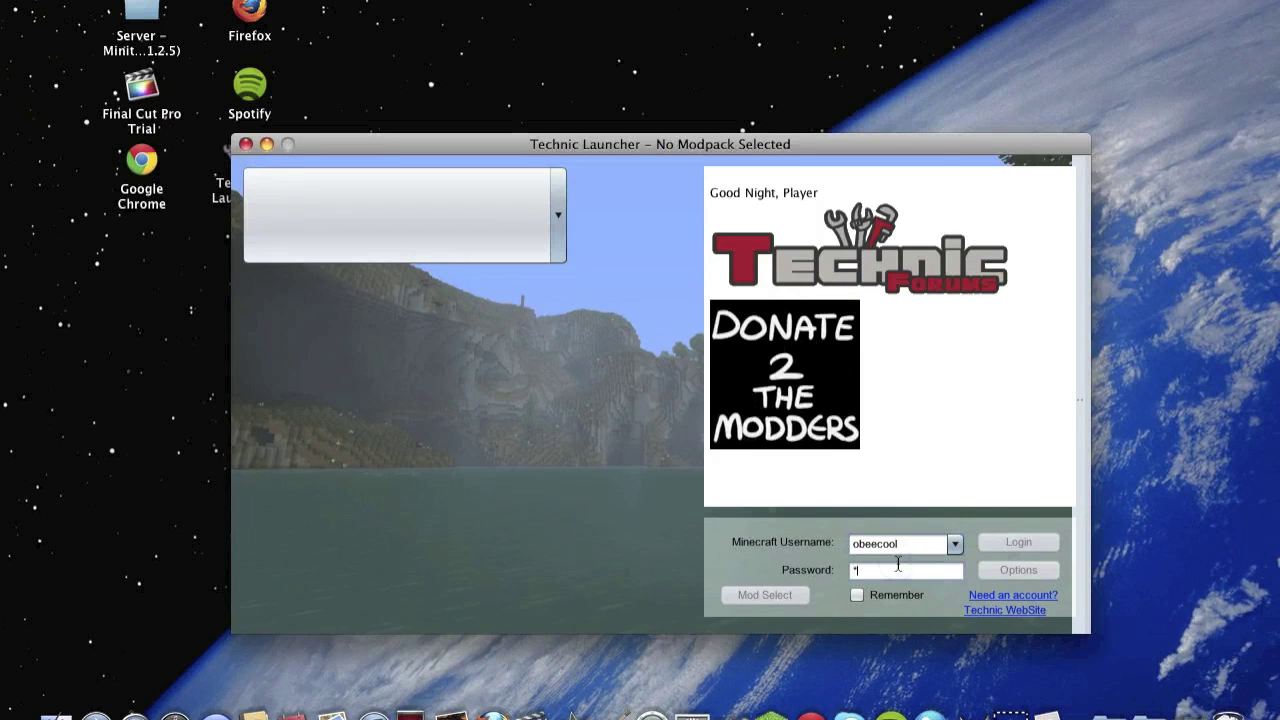
pyautogui.write('*')
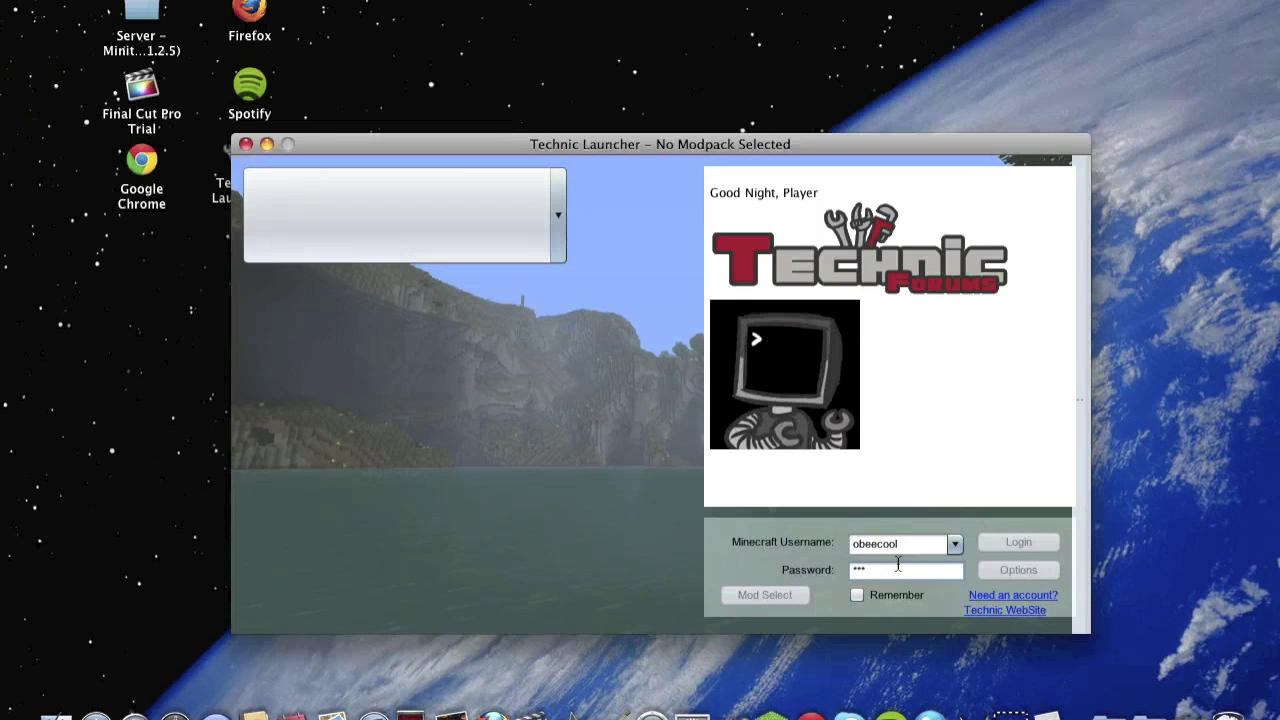
pyautogui.write('****')
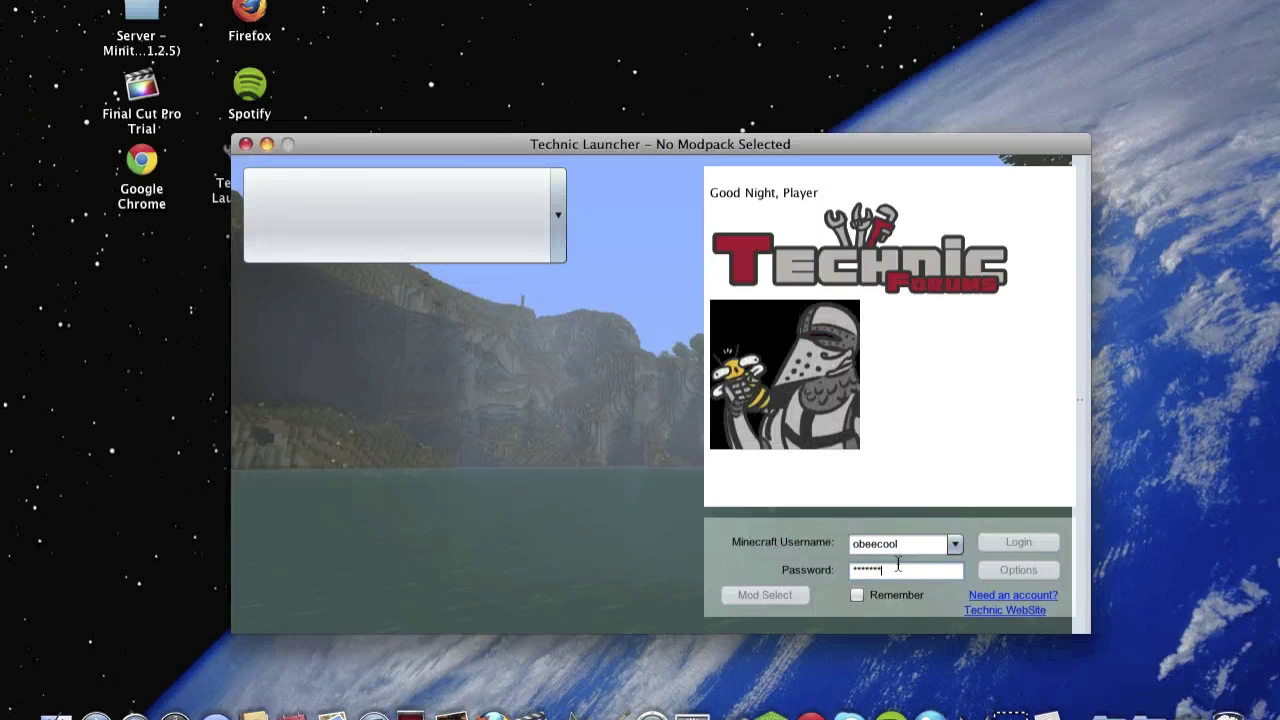
# Step: Choose the Yogbox modpack from the modpack list and log in
pyautogui.click(556, 216)
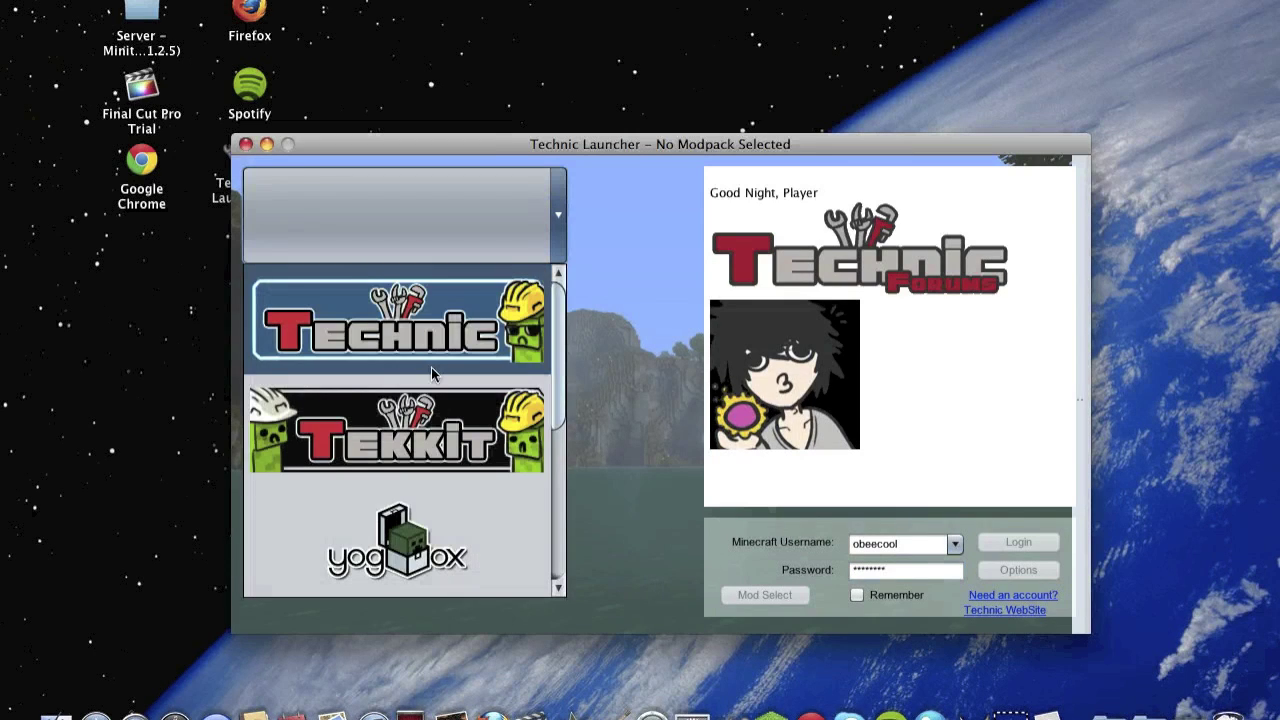
pyautogui.click(403, 514)
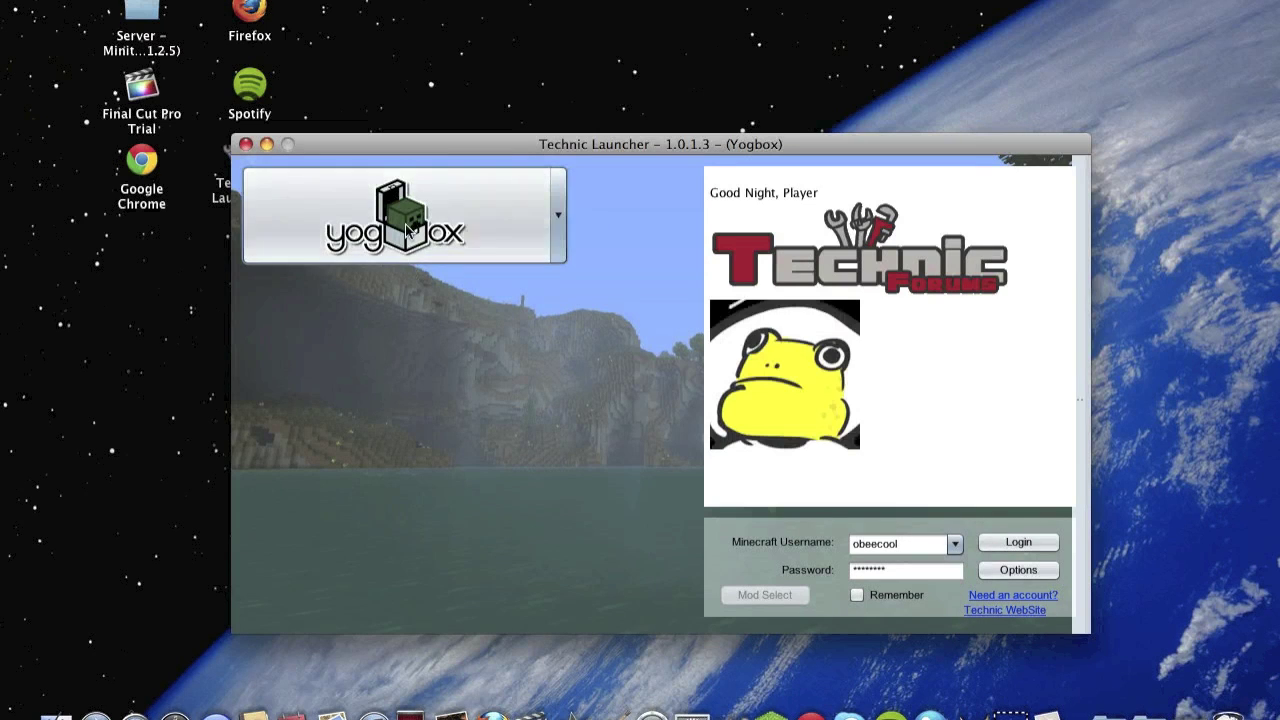
pyautogui.click(1030, 543)
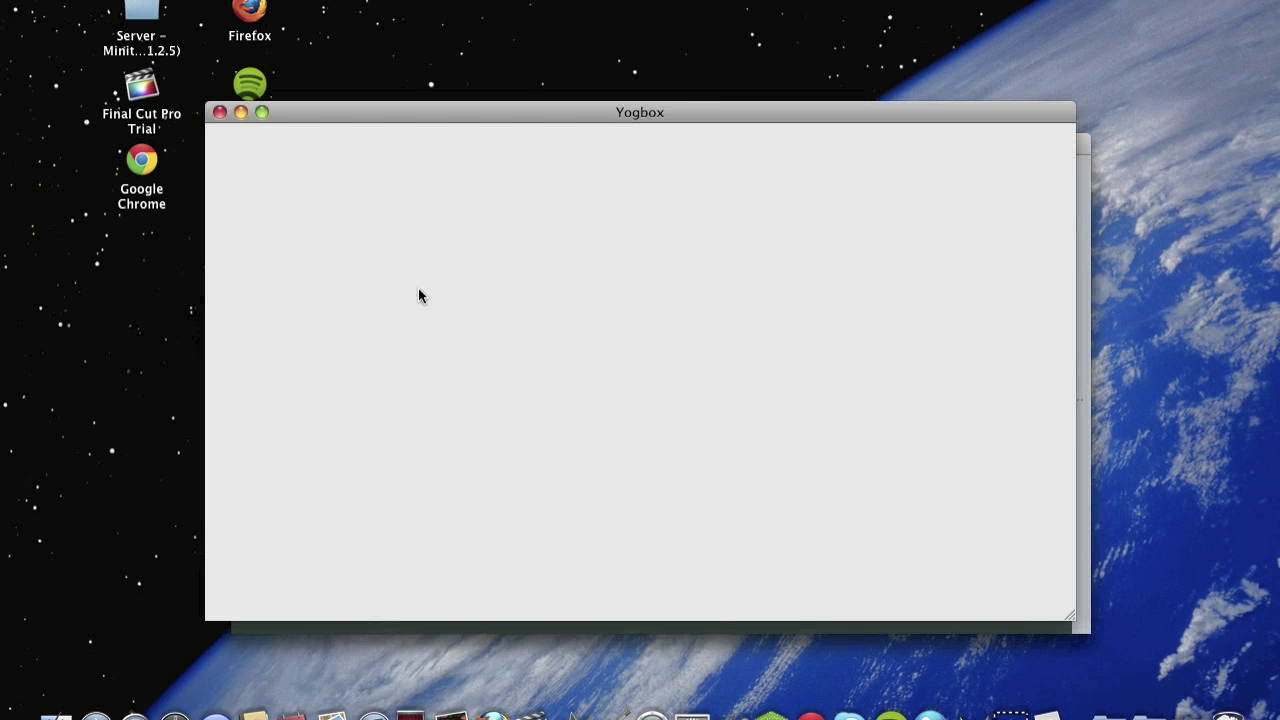
# Step: Move the empty Yogbox window aside while YogBox launches into Minecraft 1.2.3
pyautogui.moveTo(520, 112)
pyautogui.mouseDown()
pyautogui.moveTo(600, 418)
pyautogui.moveTo(534, 289)
pyautogui.mouseUp()
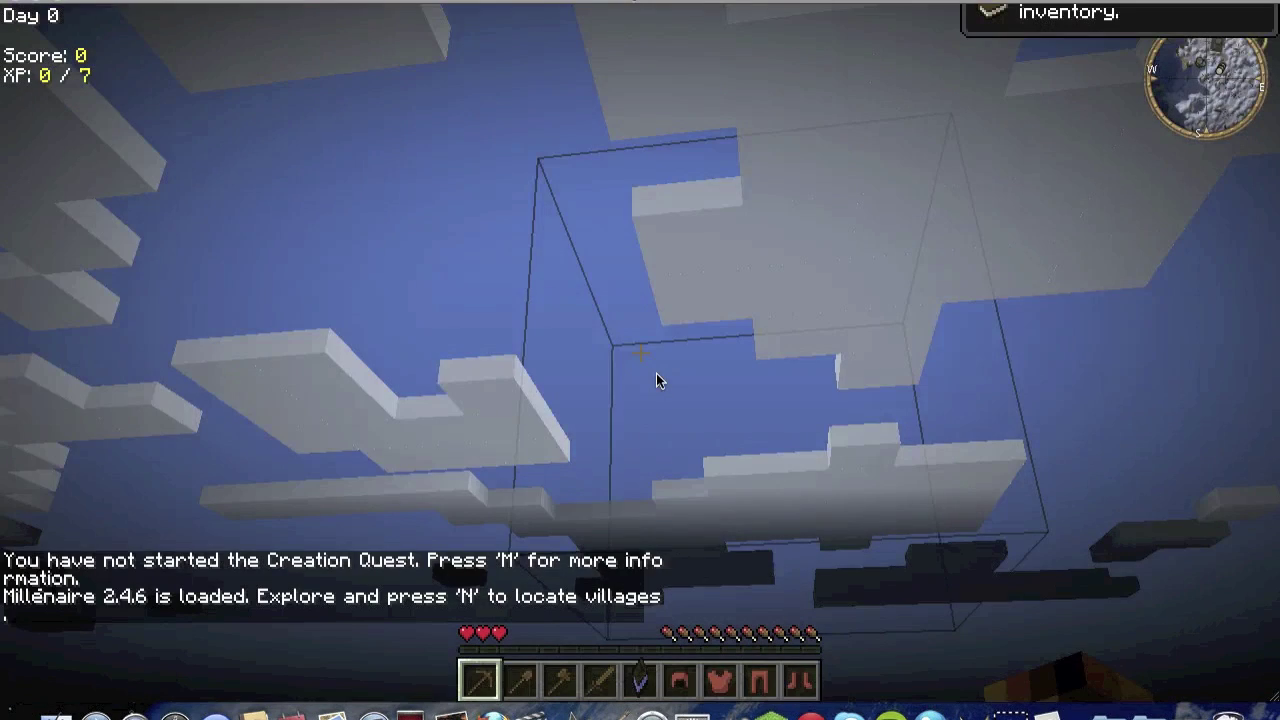
# Step: Walk forward through the snowy forest toward the trees
pyautogui.press('w')
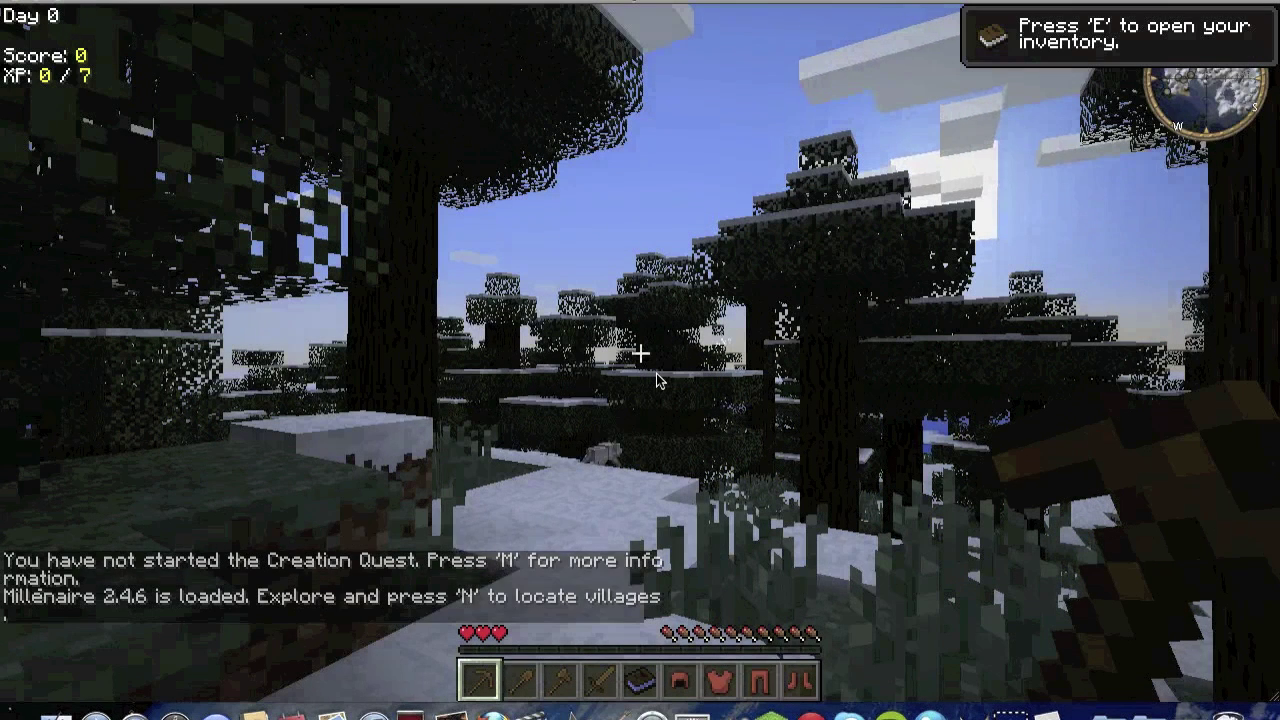
pyautogui.press('w')
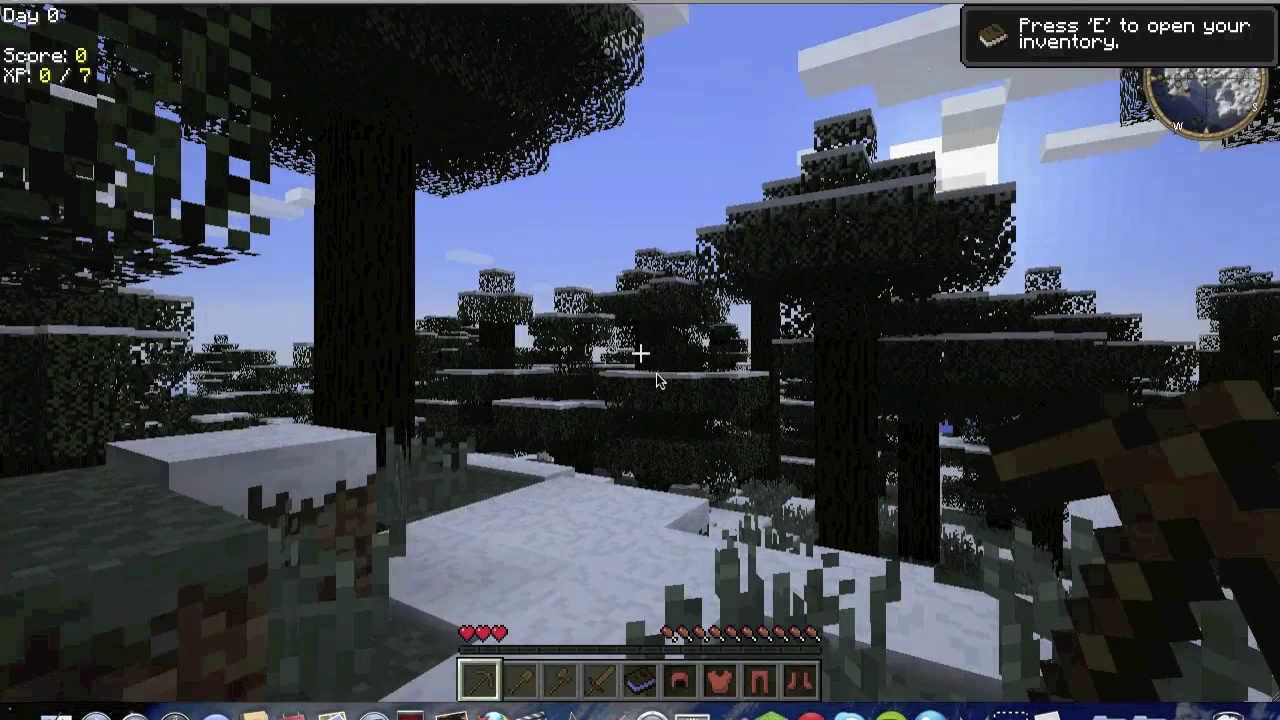
pyautogui.press('w')
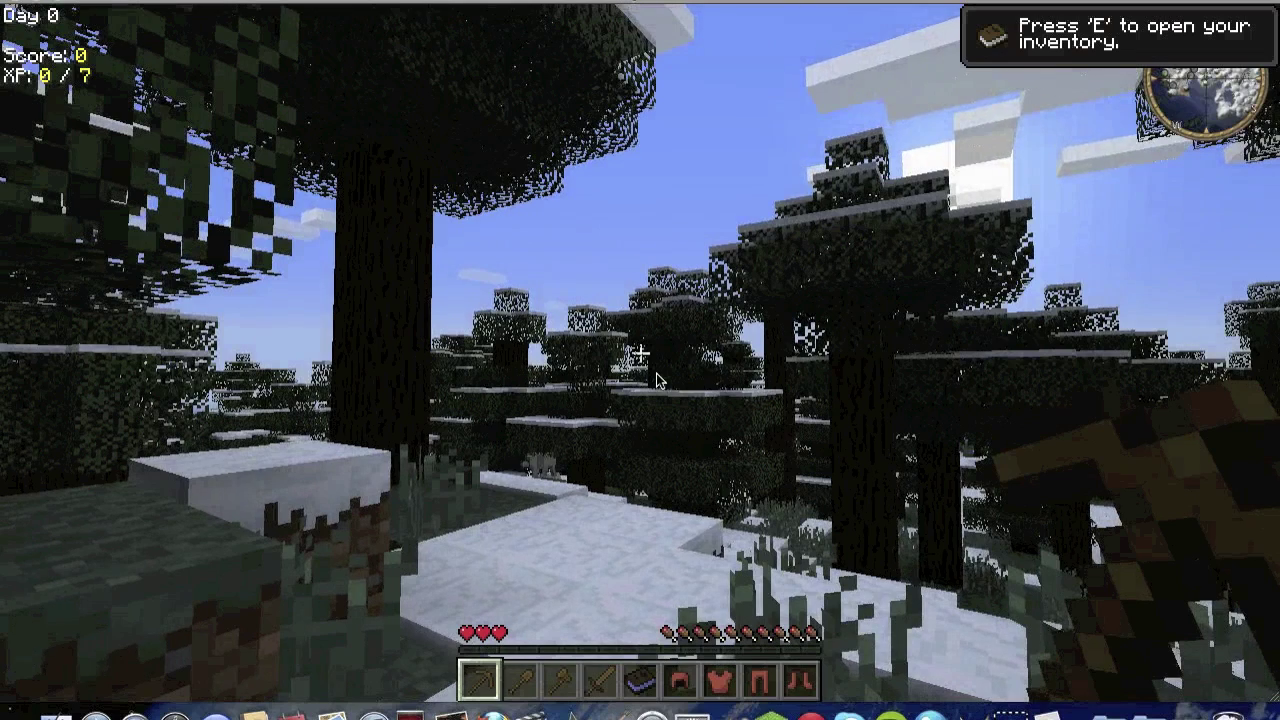
# Step: Equip the leather cap, tunic, pants and boots, then hold and open the crafting guide book
pyautogui.moveTo(656, 380)
pyautogui.press('e')
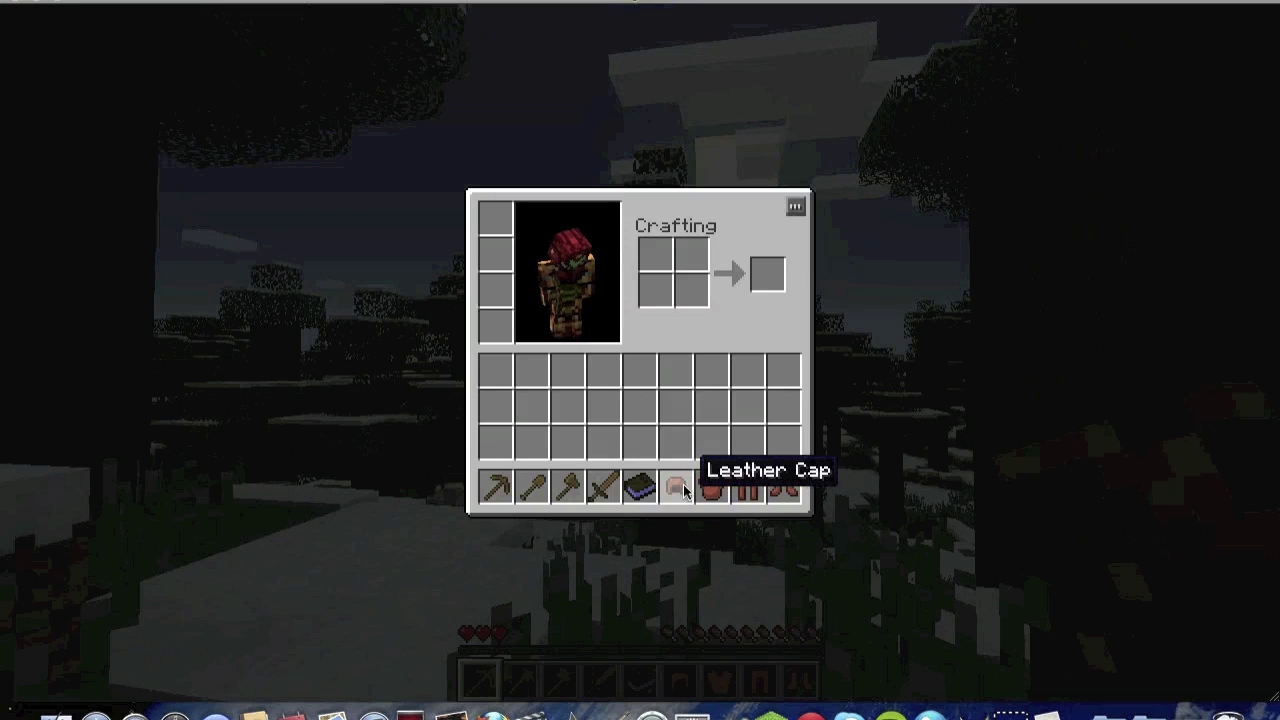
pyautogui.keyDown('shift'); pyautogui.click(683, 485); pyautogui.keyUp('shift')
pyautogui.keyDown('shift'); pyautogui.click(711, 487); pyautogui.keyUp('shift')
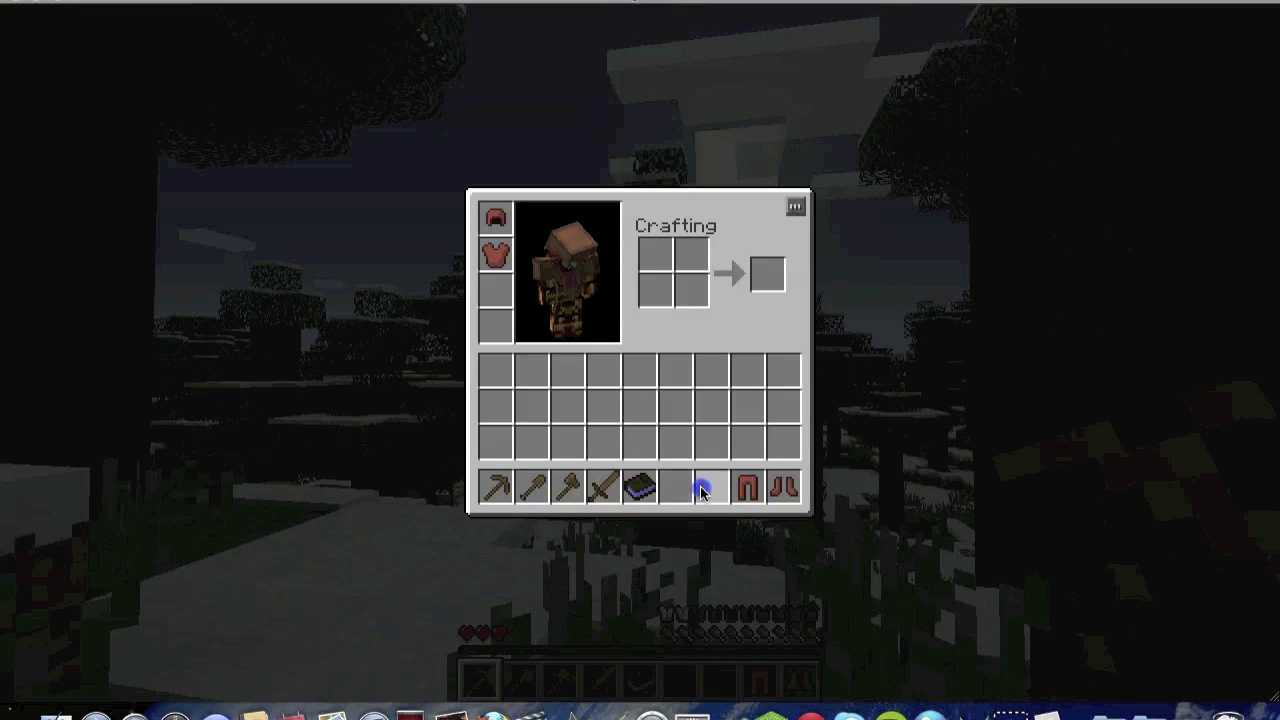
pyautogui.keyDown('shift'); pyautogui.click(745, 488); pyautogui.keyUp('shift')
pyautogui.keyDown('shift'); pyautogui.click(783, 487); pyautogui.keyUp('shift')
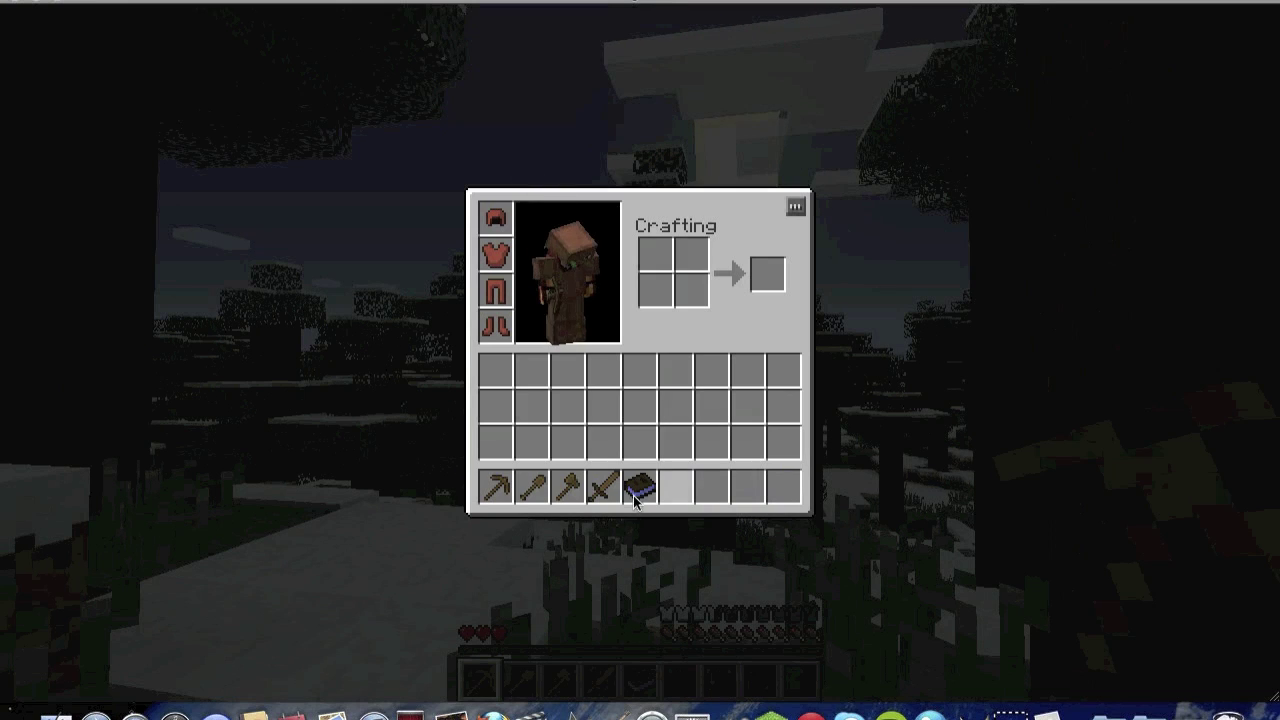
pyautogui.press('e')
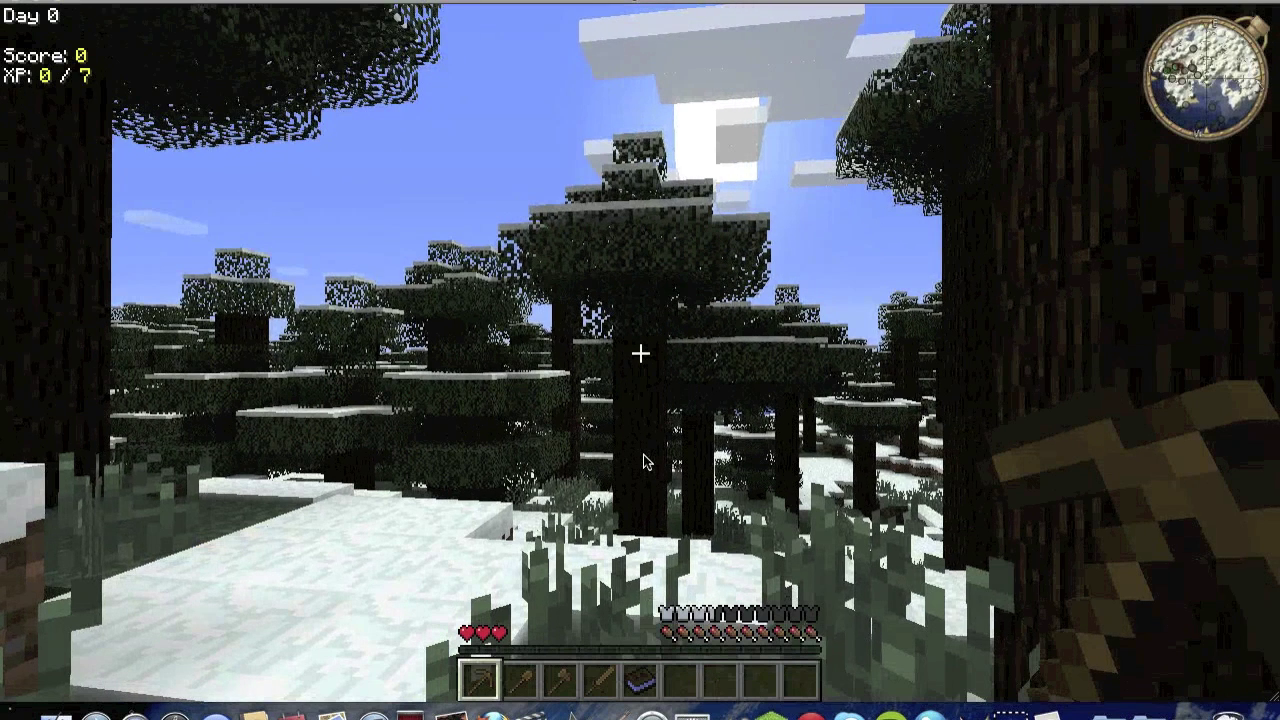
pyautogui.press('5')
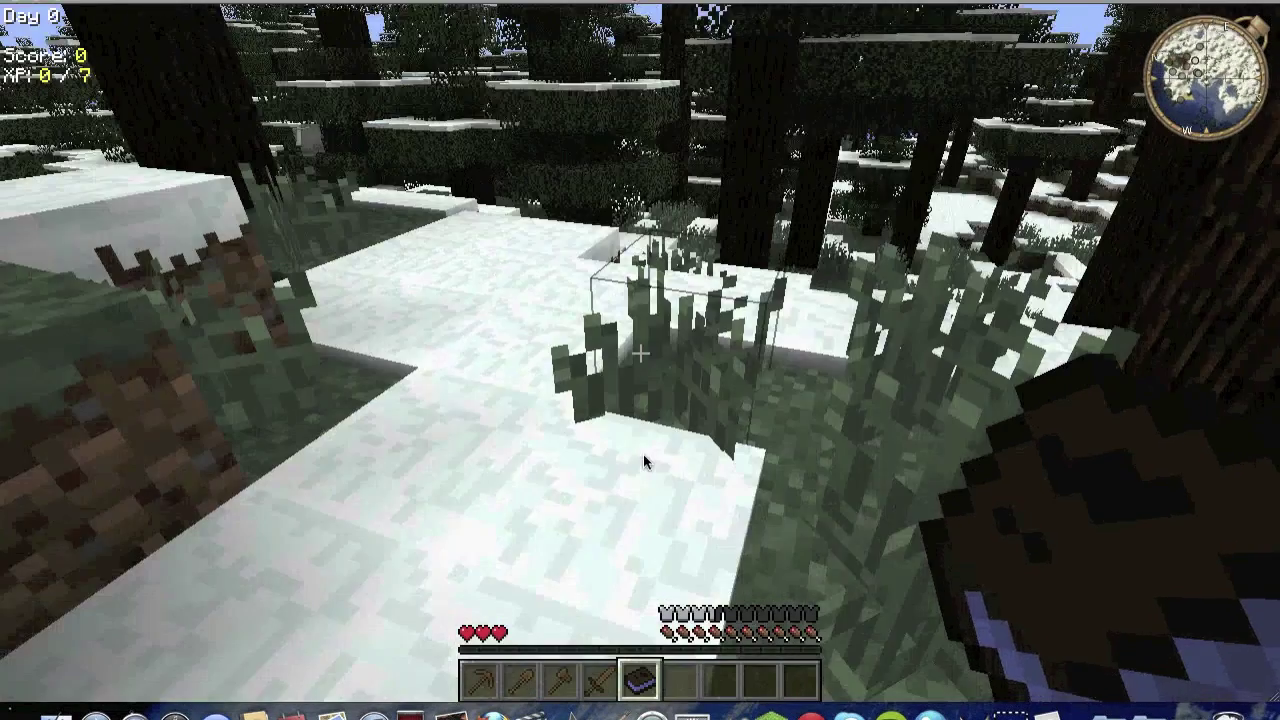
pyautogui.rightClick(652, 460)
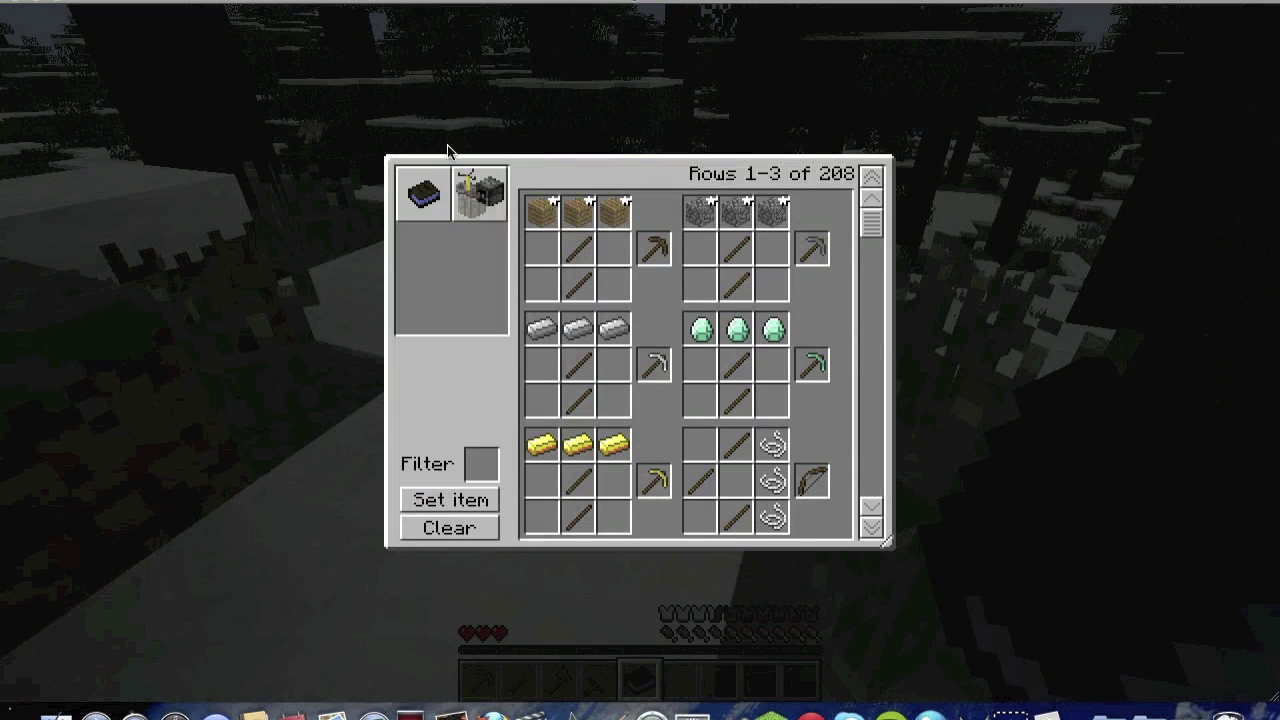
# Step: Show the Allocator recipe, then gold ingot recipes, then clear the filter to list all 208 rows
pyautogui.click(476, 507)
pyautogui.click(659, 532)
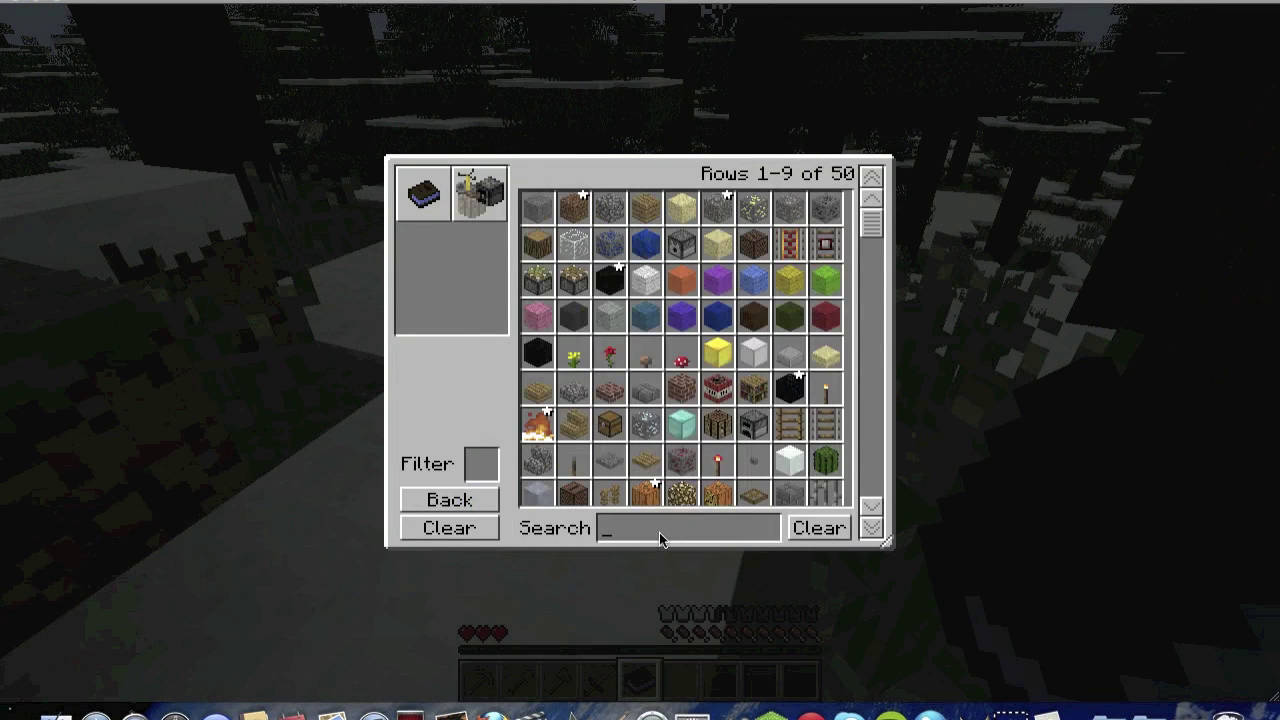
pyautogui.write('ugu')
pyautogui.press('BackSpace')
pyautogui.press('BackSpace')
pyautogui.press('BackSpace')
pyautogui.moveTo(861, 233); pyautogui.dragTo(866, 268)
pyautogui.moveTo(867, 283); pyautogui.dragTo(870, 309)
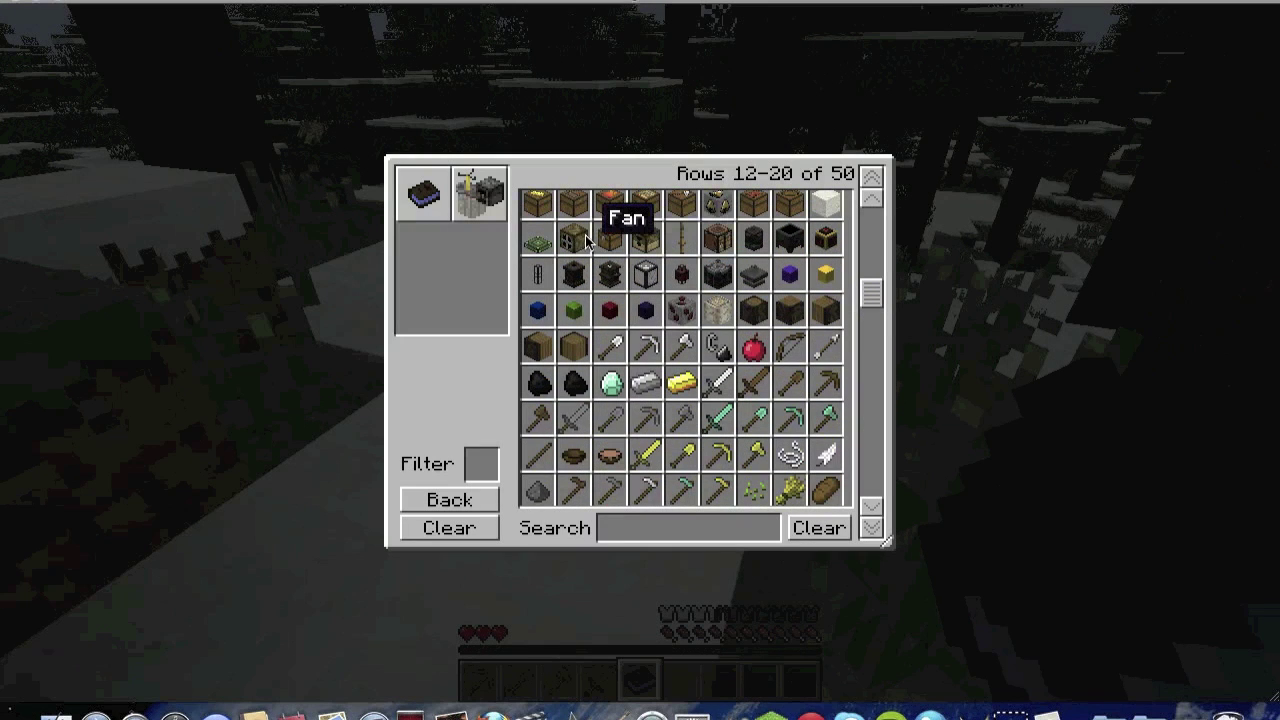
pyautogui.click(647, 240)
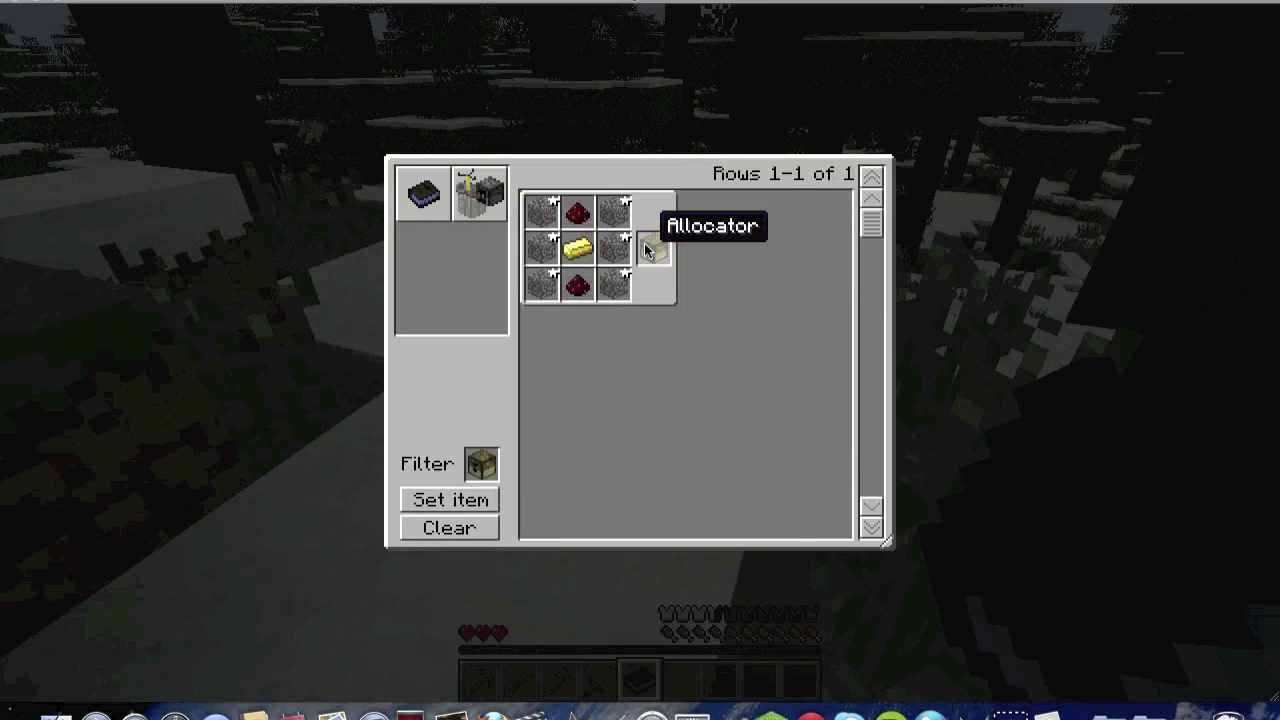
pyautogui.click(578, 248)
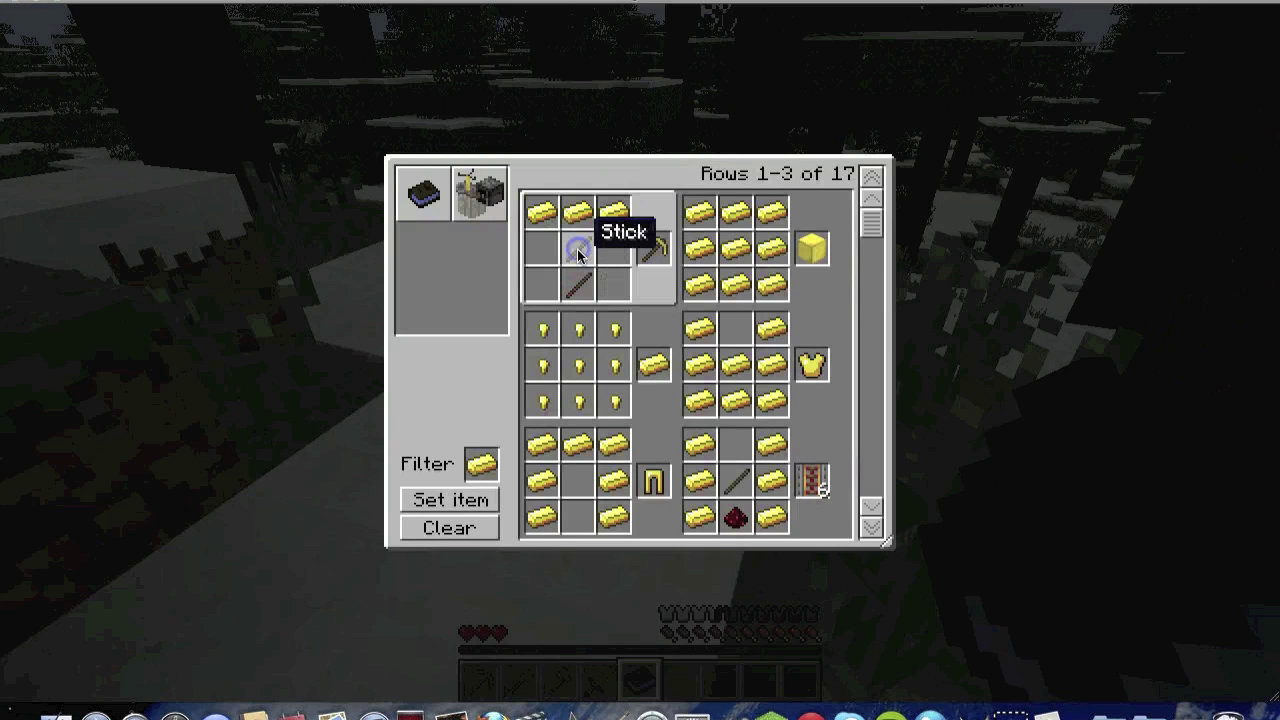
pyautogui.click(442, 524)
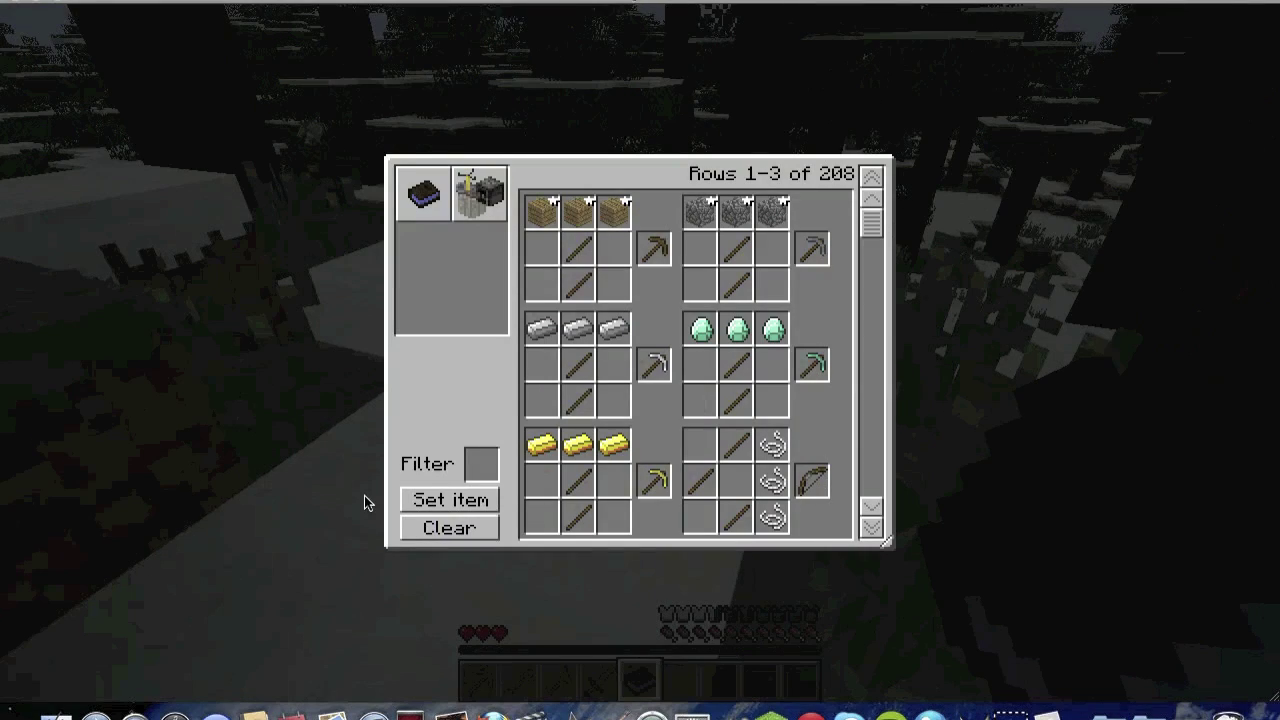
# Step: Close the Crafting Guide with Escape and step back from the trees
pyautogui.press('Escape')
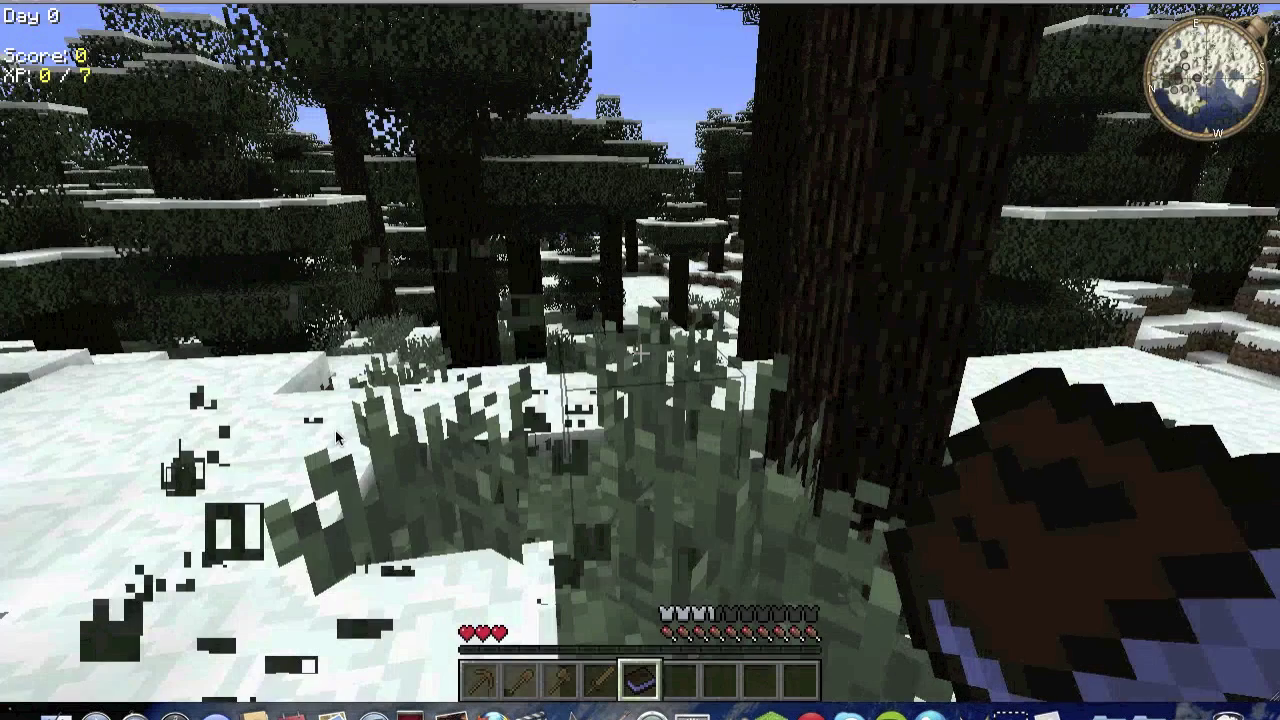
pyautogui.press('s')
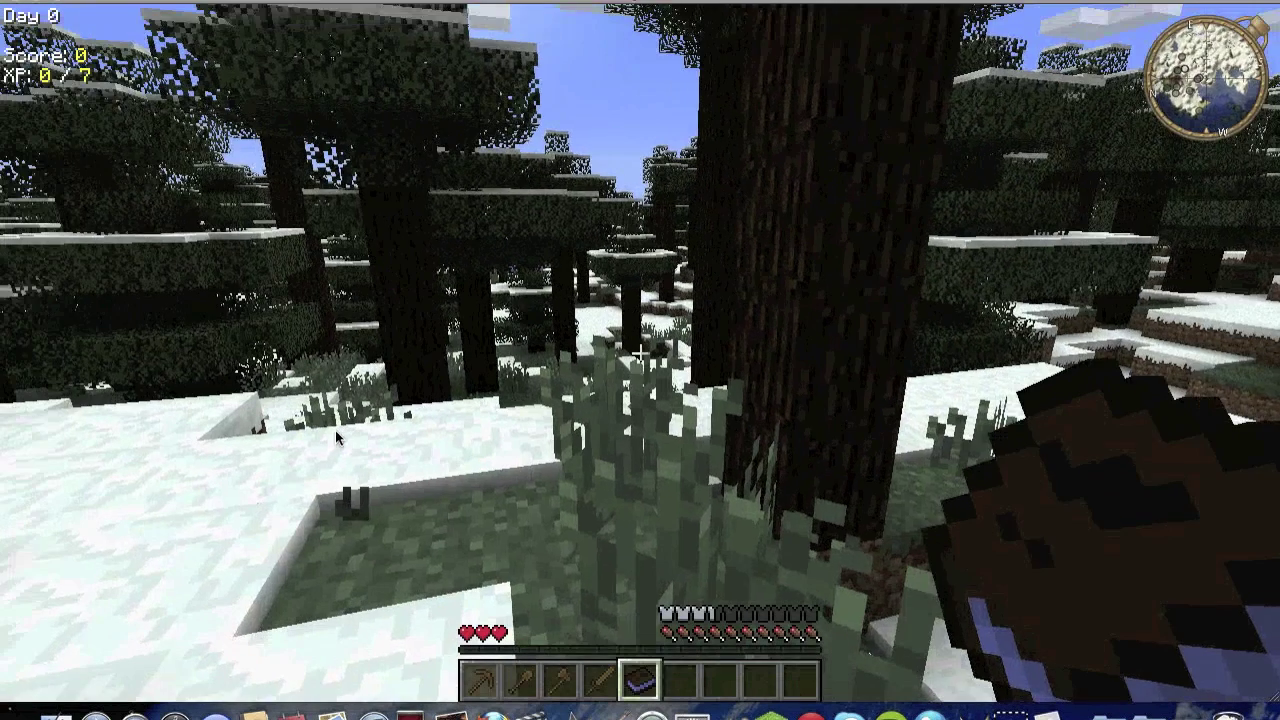